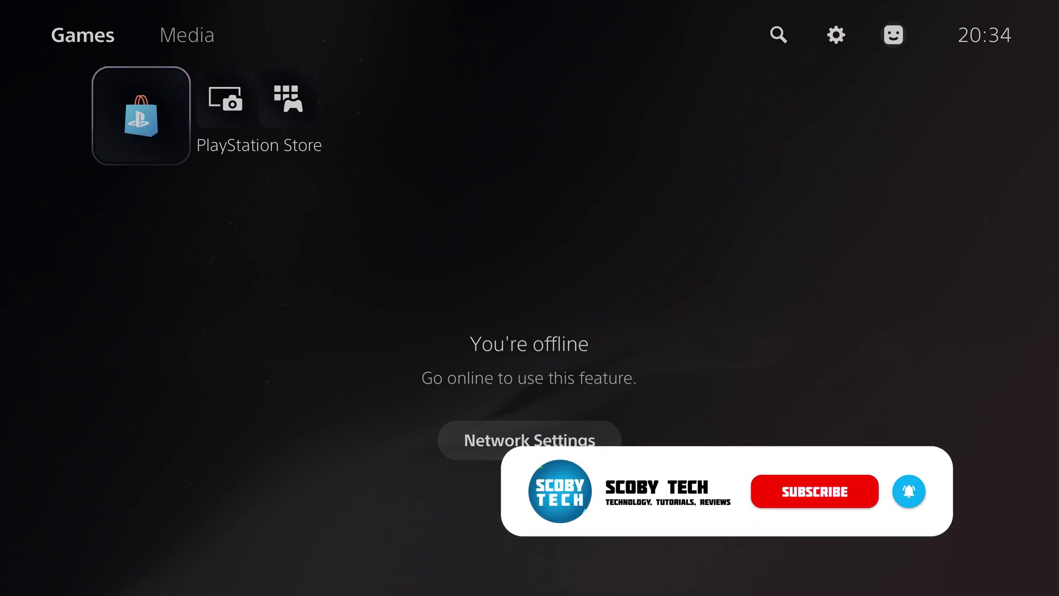
Step: Open Settings from the home screen's gear icon and highlight the System category
{"action": "key", "text": "Up"}
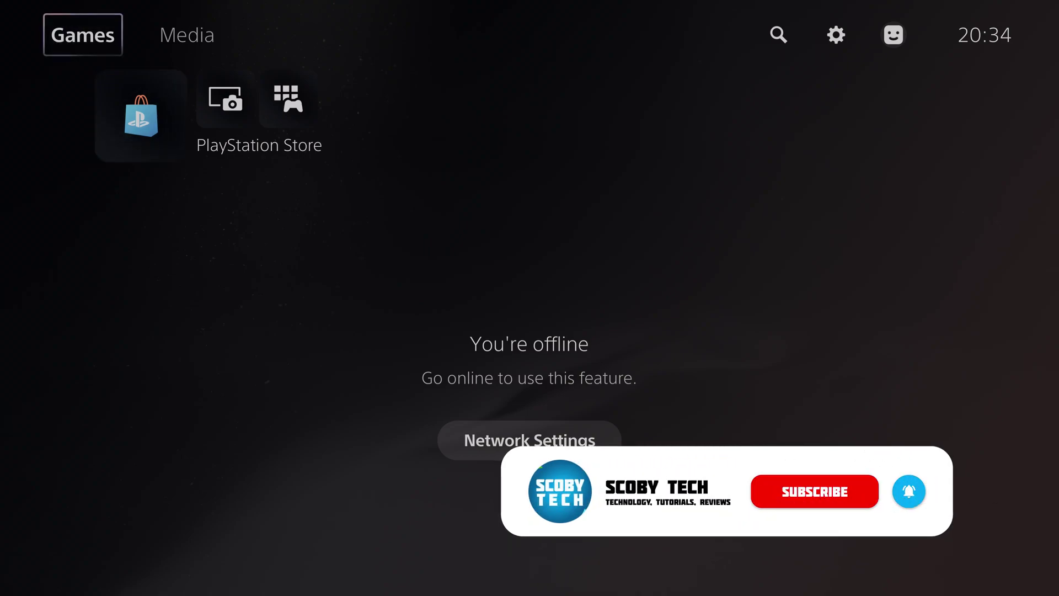
{"action": "key", "text": "Right"}
{"action": "key", "text": "Right"}
{"action": "key", "text": "Right"}
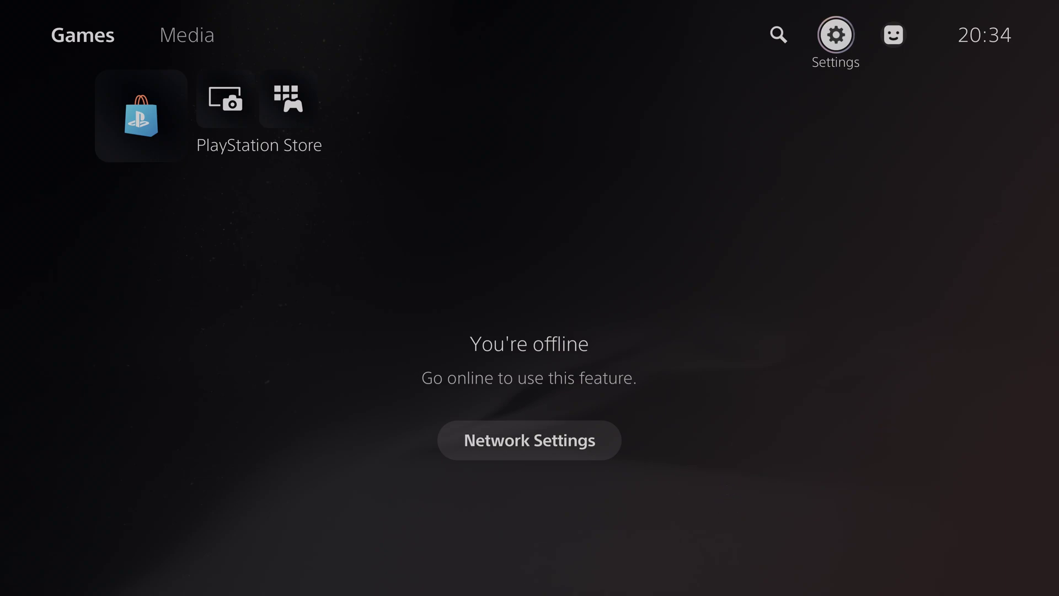
{"action": "key", "text": "Return"}
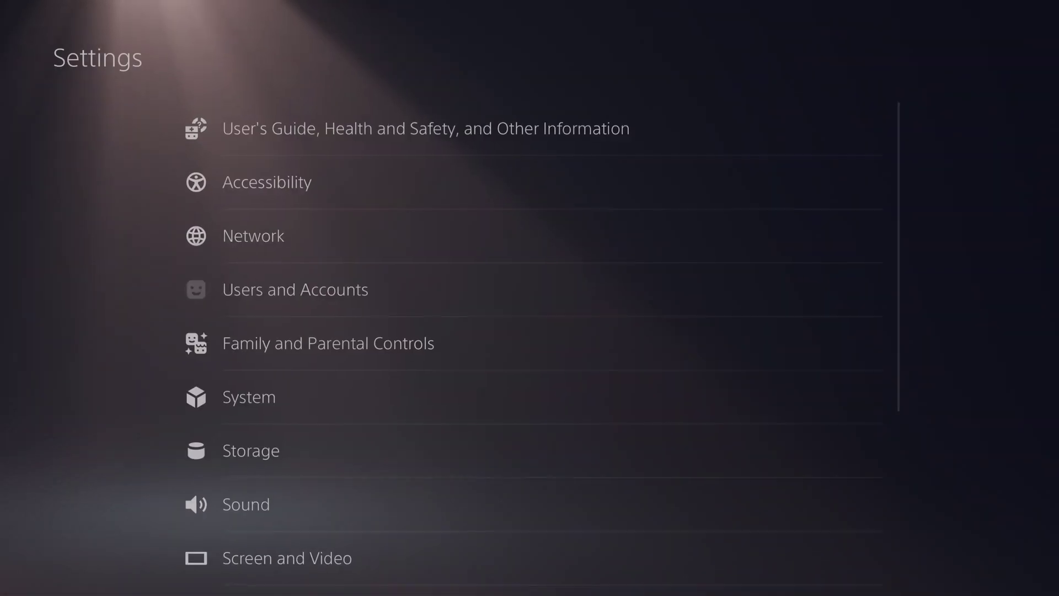
{"action": "key", "text": "Down"}
{"action": "key", "text": "Down"}
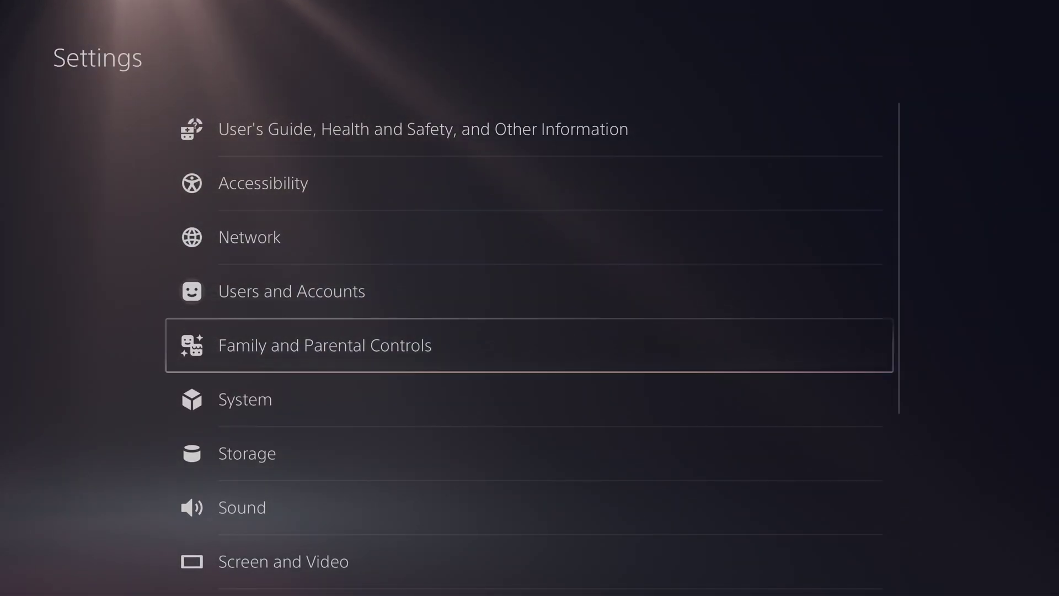
{"action": "key", "text": "Down"}
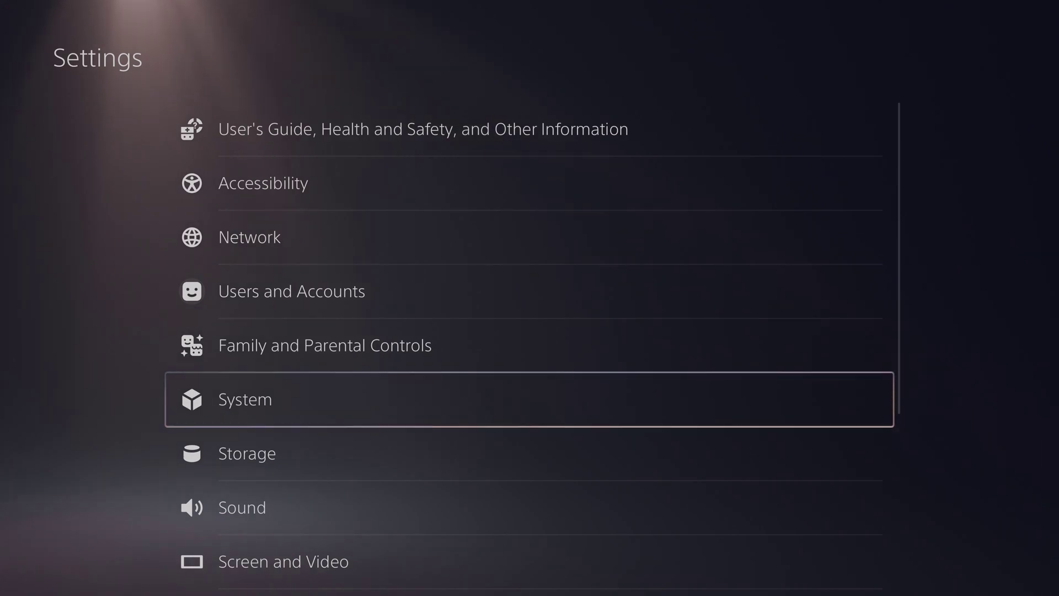
Step: Open System settings and enter the HDMI section, where Device Link and HDCP are off
{"action": "key", "text": "Return"}
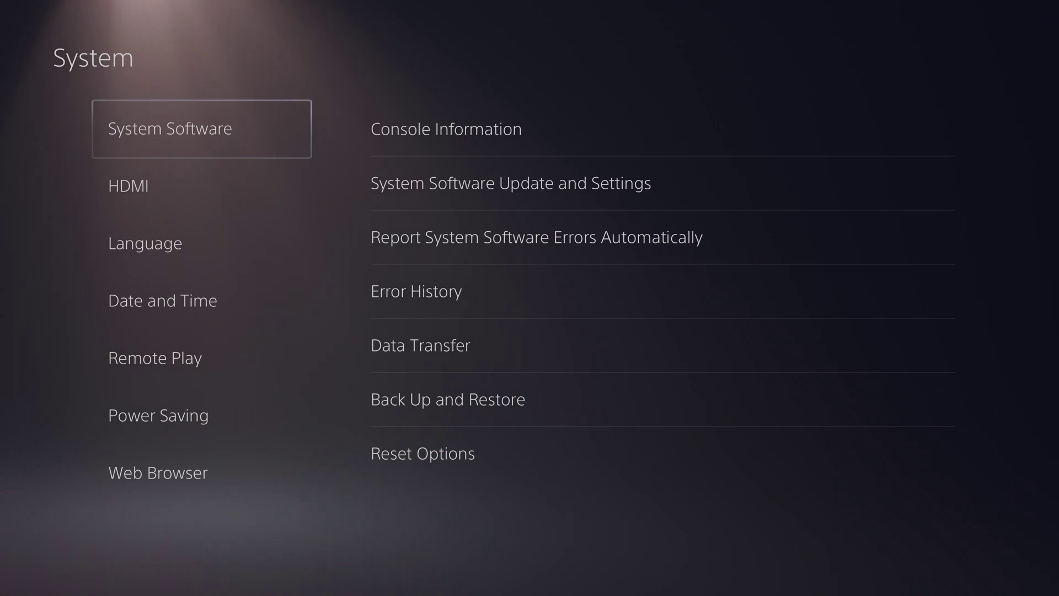
{"action": "key", "text": "Down"}
{"action": "key", "text": "Return"}
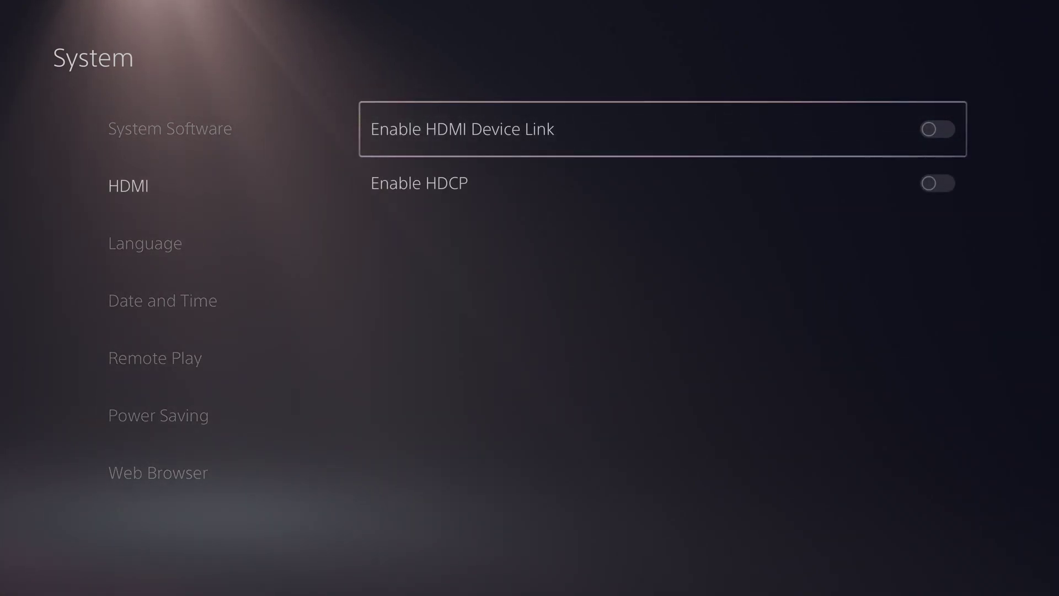
{"action": "key", "text": "Down"}
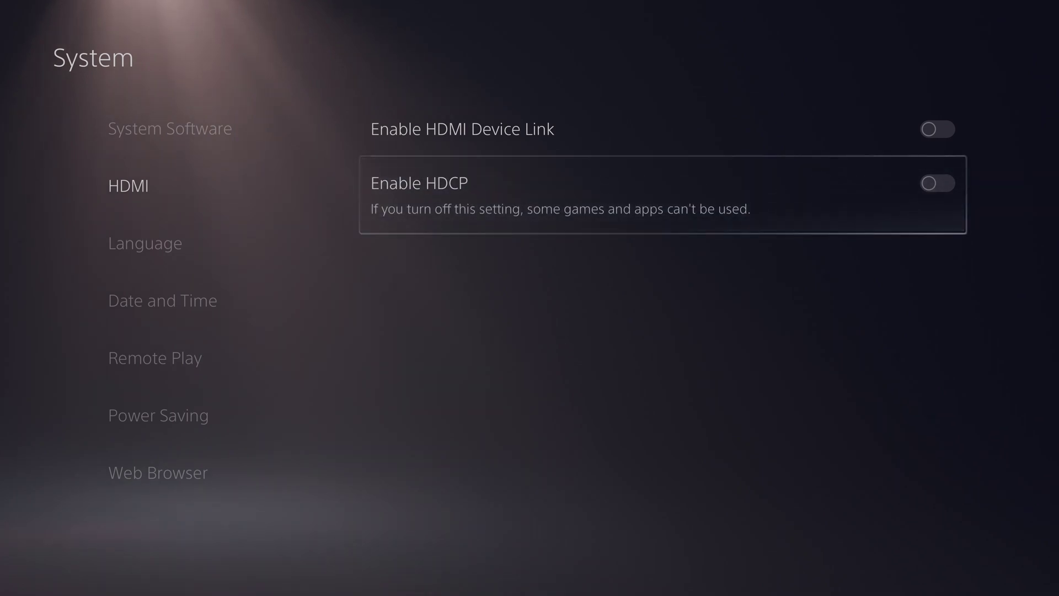